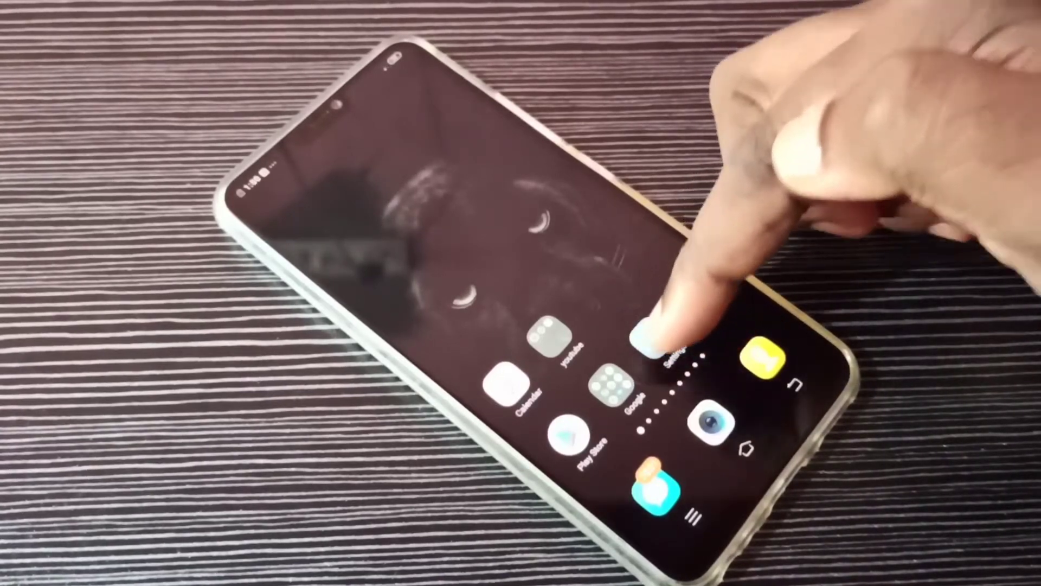
Open Vivo's Settings app from the home screen
{"action": "left_click", "coordinate": [651, 335]}
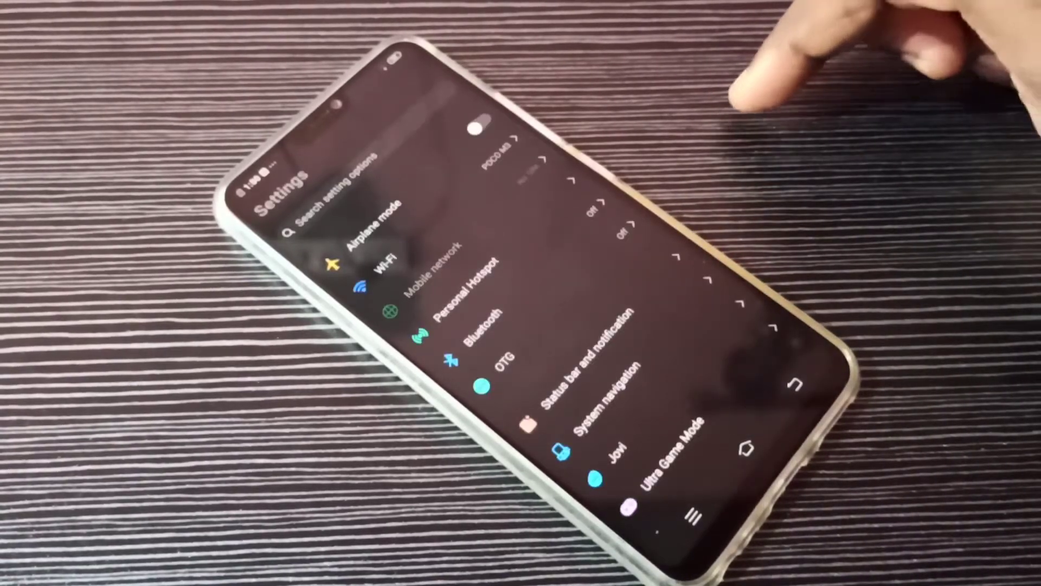
{"action": "scroll", "coordinate": [674, 279], "scroll_direction": "down", "scroll_amount": 10}
{"action": "scroll", "coordinate": [581, 257], "scroll_direction": "down", "scroll_amount": 5}
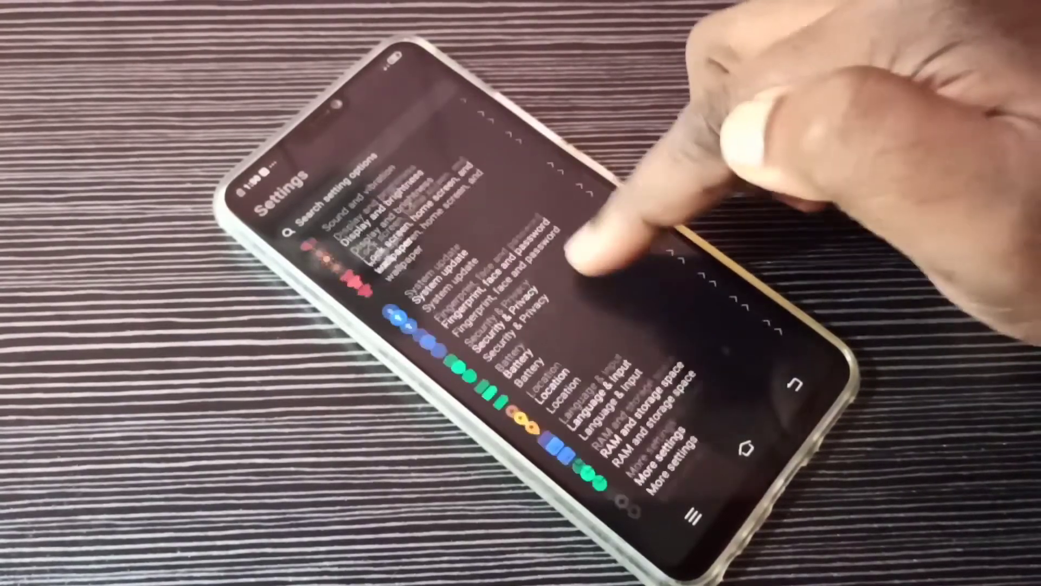
{"action": "scroll", "coordinate": [581, 257], "scroll_direction": "down", "scroll_amount": 3}
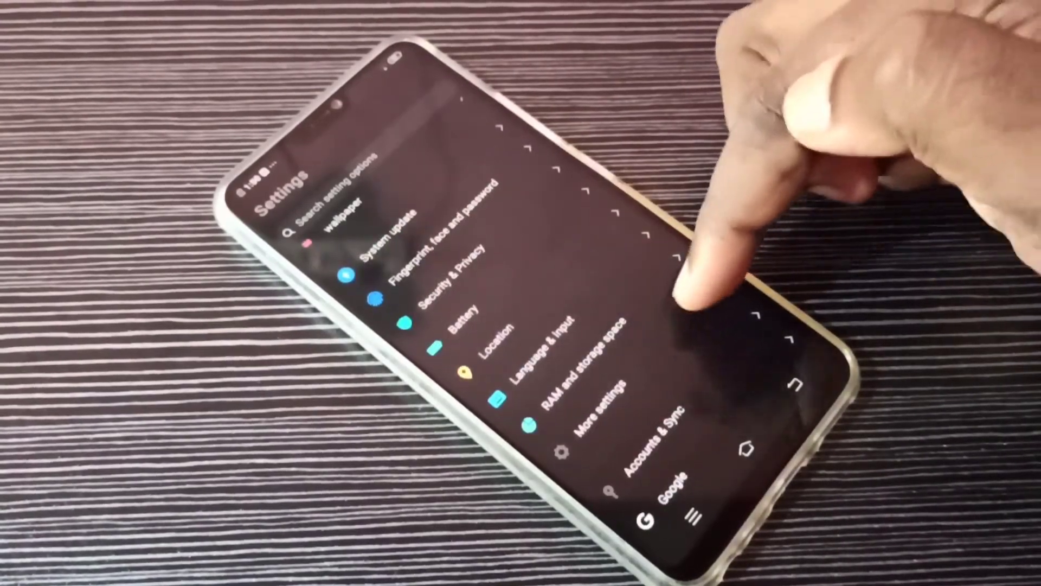
Go through More settings and Permission management to the Default app settings page
{"action": "left_click", "coordinate": [687, 279]}
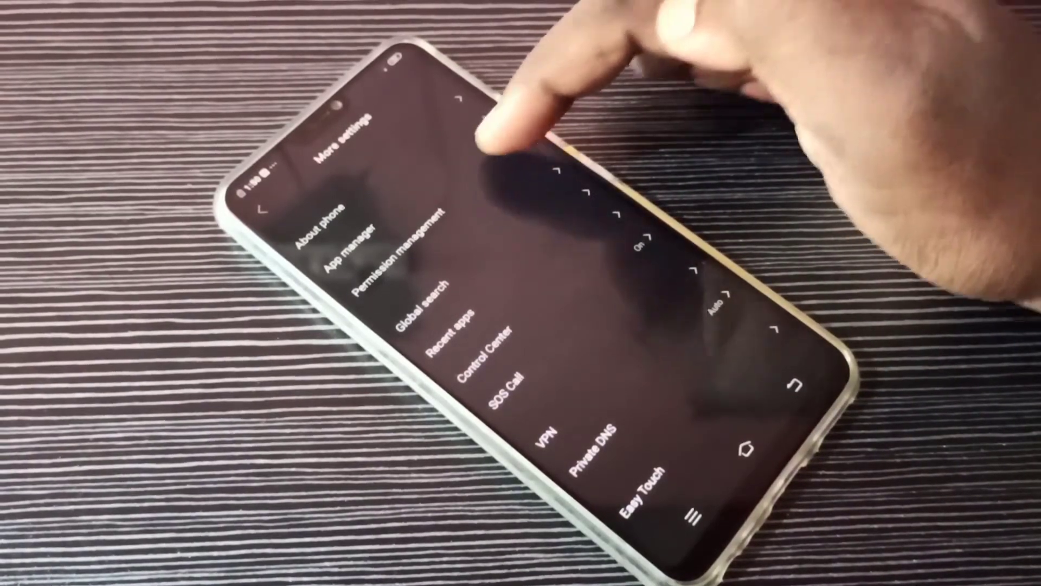
{"action": "left_click", "coordinate": [456, 173]}
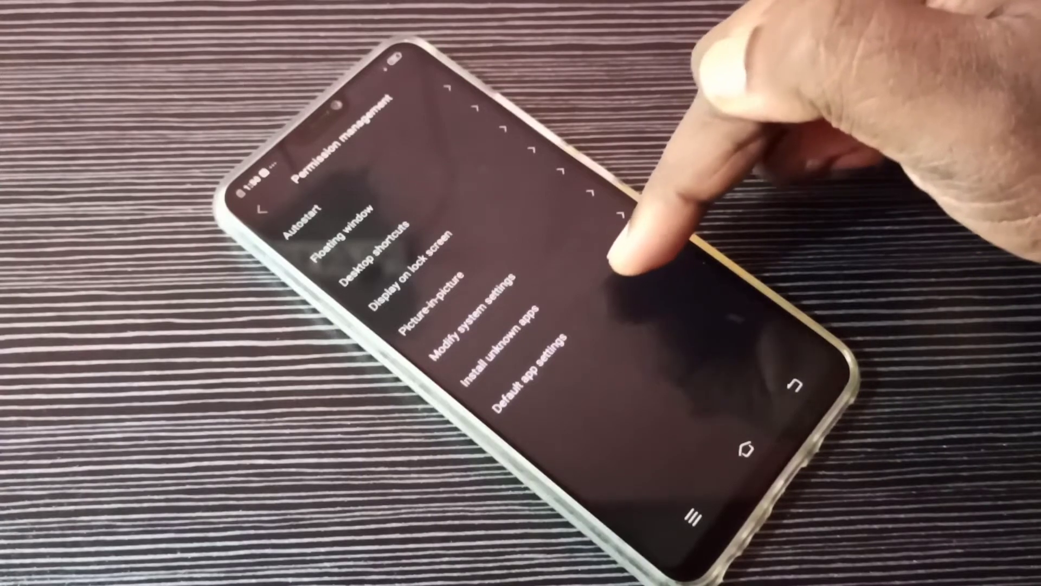
{"action": "left_click", "coordinate": [602, 281]}
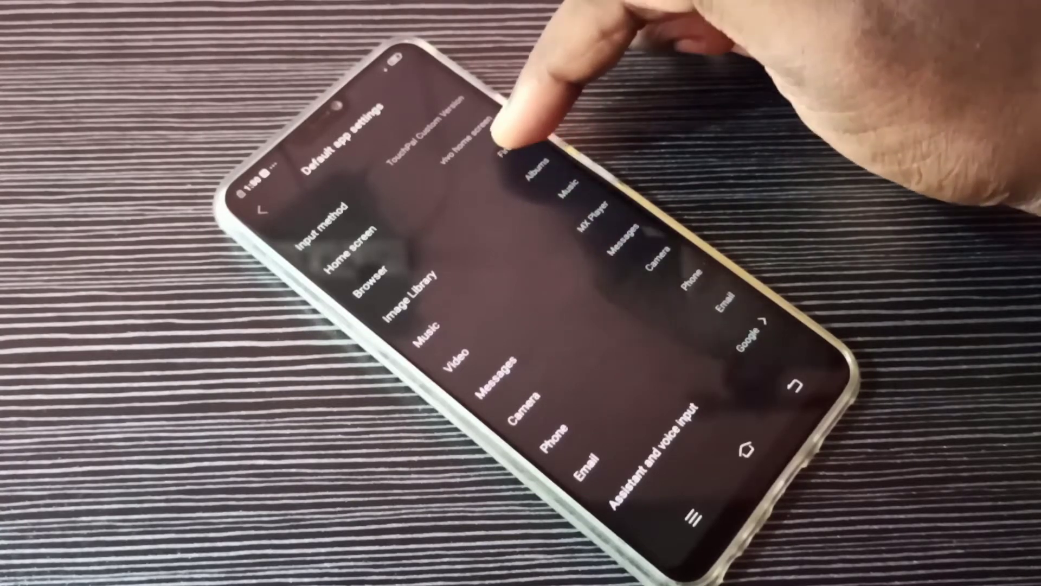
Make Chrome the default browser, then bring up the browser choices again
{"action": "left_click", "coordinate": [513, 143]}
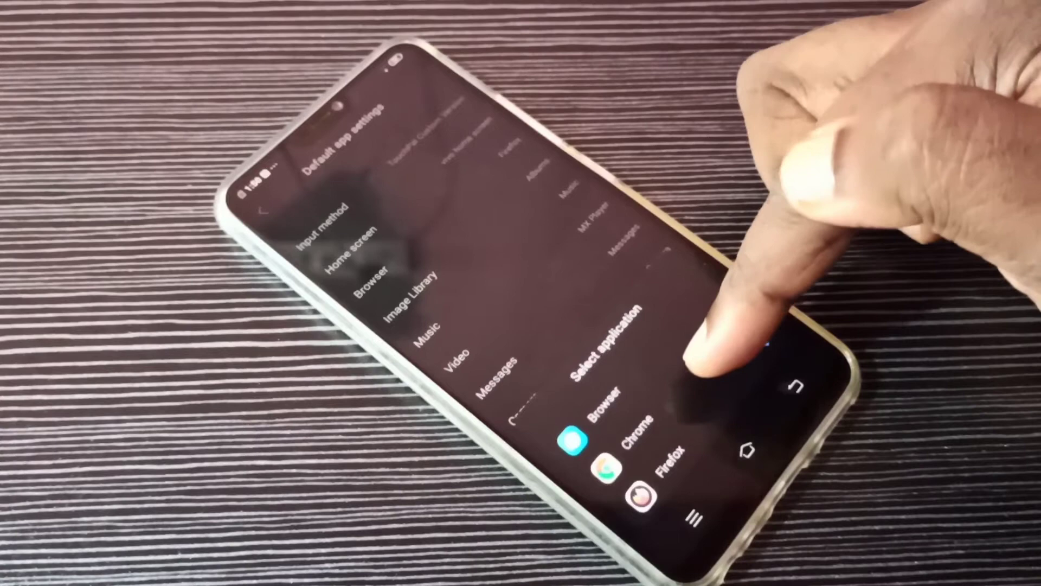
{"action": "left_click", "coordinate": [639, 432]}
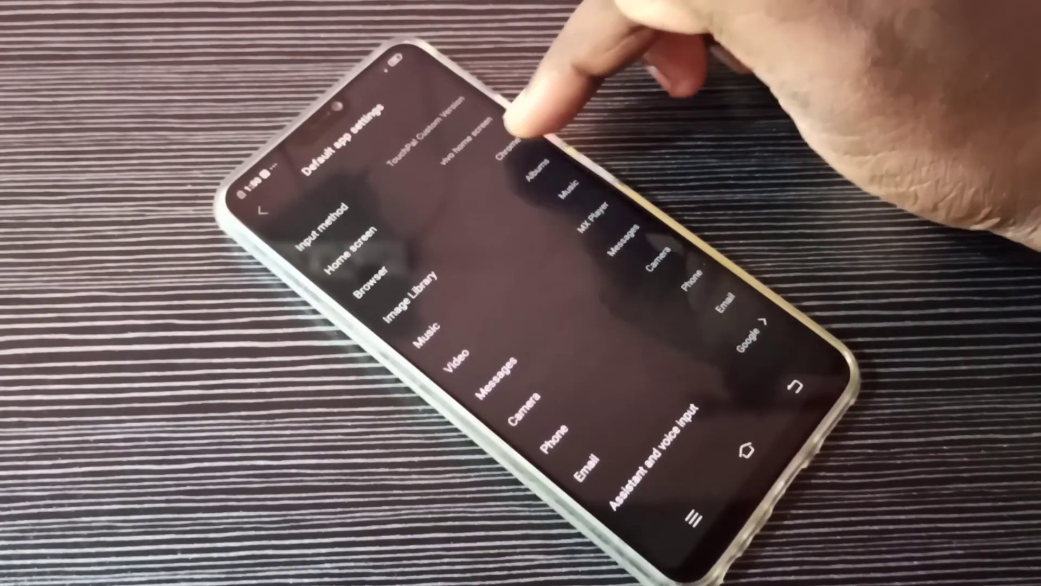
{"action": "left_click", "coordinate": [501, 134]}
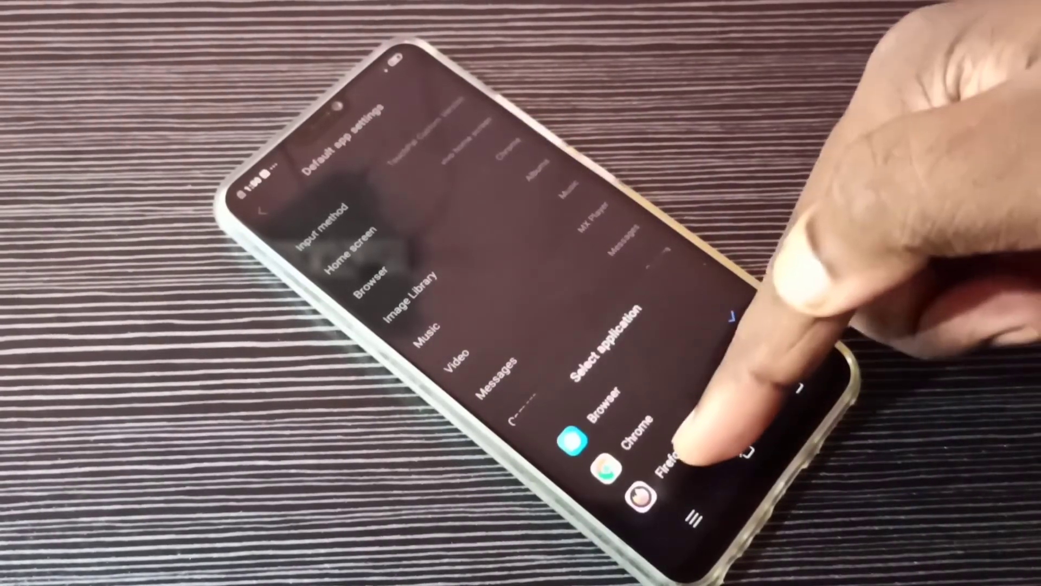